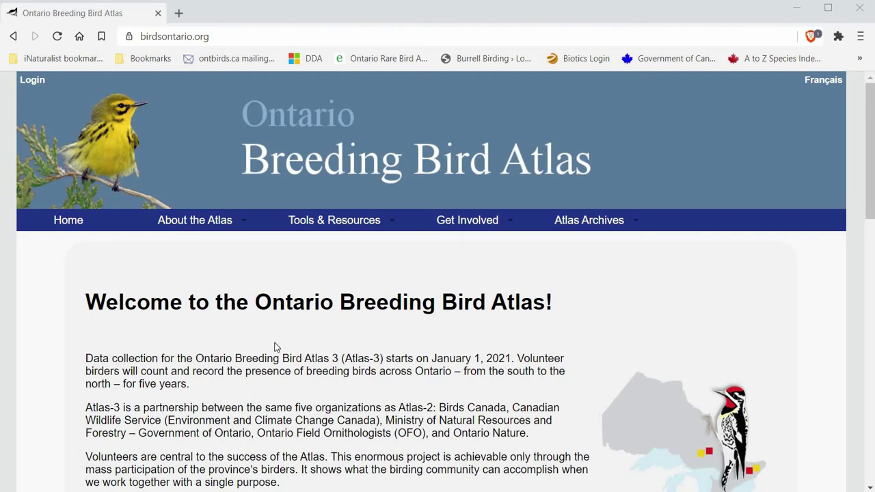
Step: Open the atlas Square Resources page from Tools & Resources in NatureCounts
{"action": "mouse_move", "coordinate": [346, 231]}
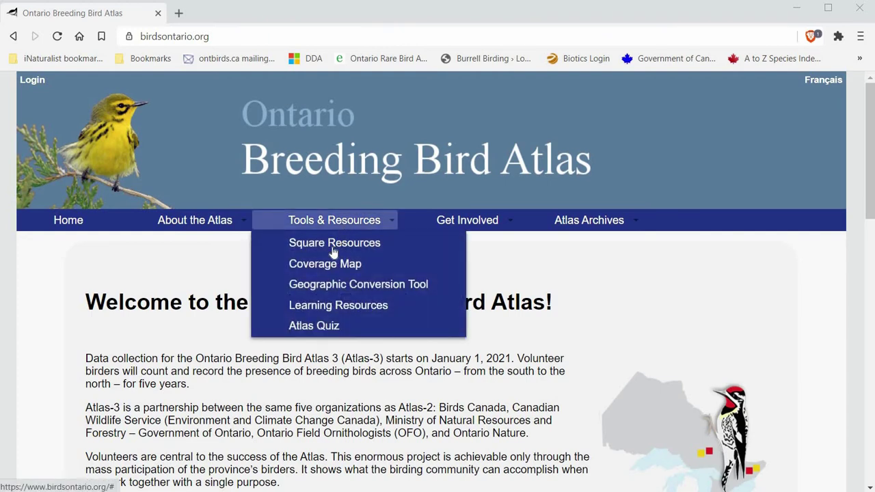
{"action": "left_click", "coordinate": [335, 245]}
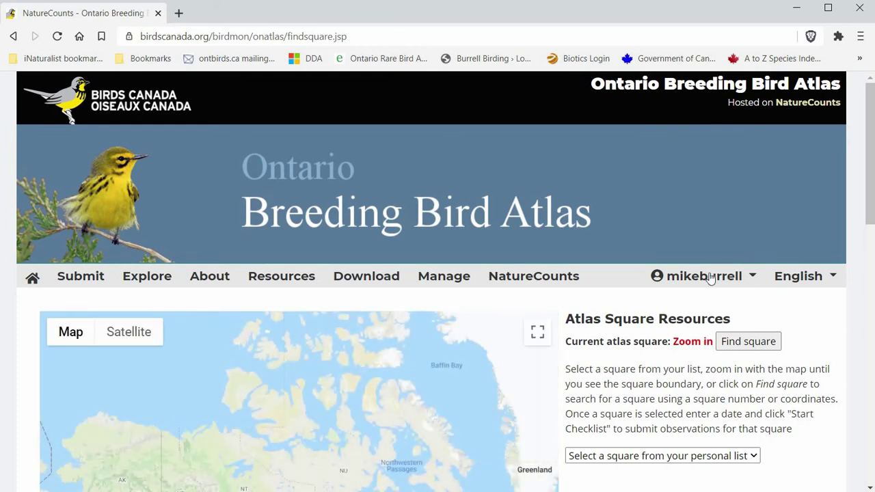
{"action": "left_click", "coordinate": [705, 276]}
Step: Pan and zoom the map to Madoc until atlas square 18TTQ93 and its point counts appear
{"action": "scroll", "coordinate": [651, 387], "scroll_direction": "down", "scroll_amount": 2}
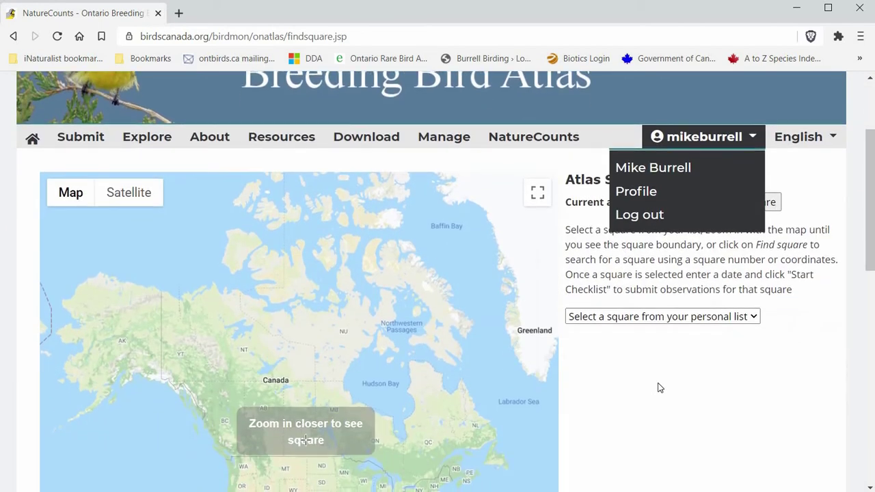
{"action": "scroll", "coordinate": [657, 388], "scroll_direction": "down", "scroll_amount": 2}
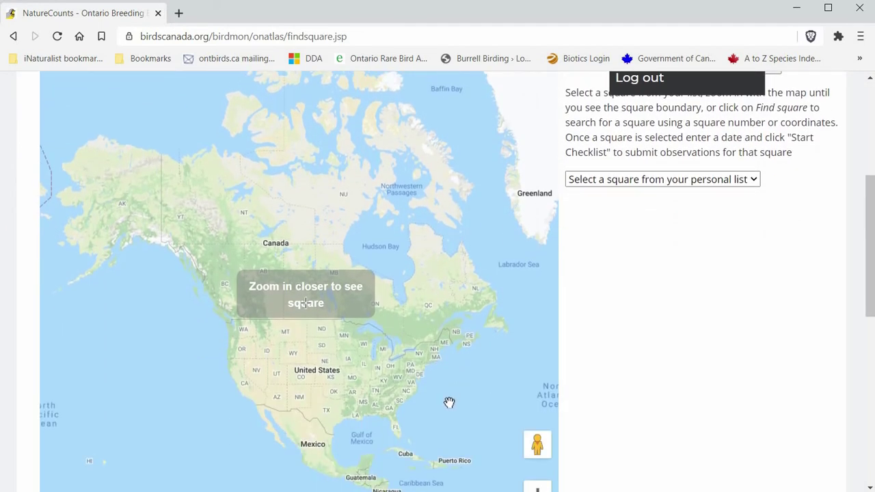
{"action": "left_click_drag", "start_coordinate": [385, 344], "coordinate": [340, 235]}
{"action": "scroll", "coordinate": [340, 234], "scroll_direction": "up", "scroll_amount": 4}
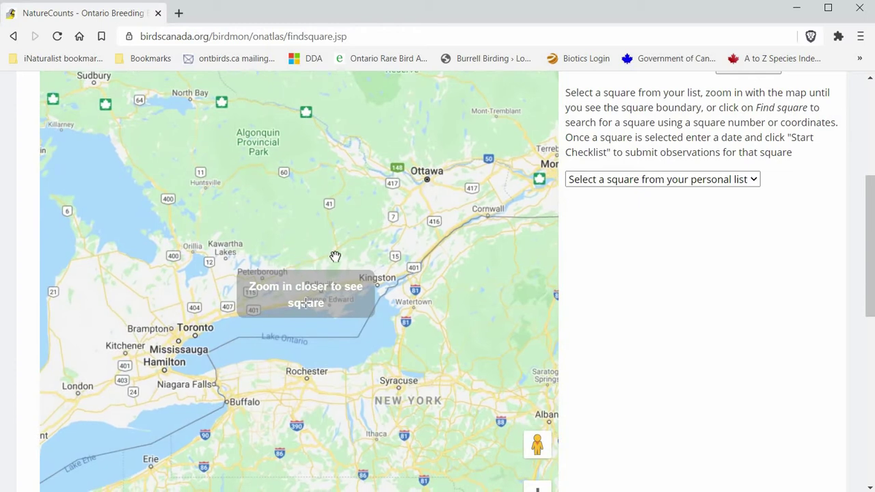
{"action": "scroll", "coordinate": [335, 257], "scroll_direction": "up", "scroll_amount": 2}
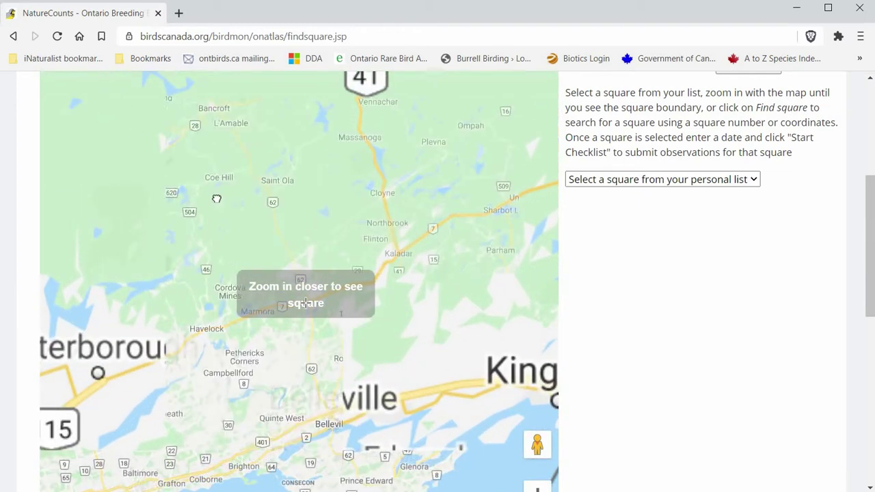
{"action": "left_click_drag", "start_coordinate": [332, 223], "coordinate": [349, 253]}
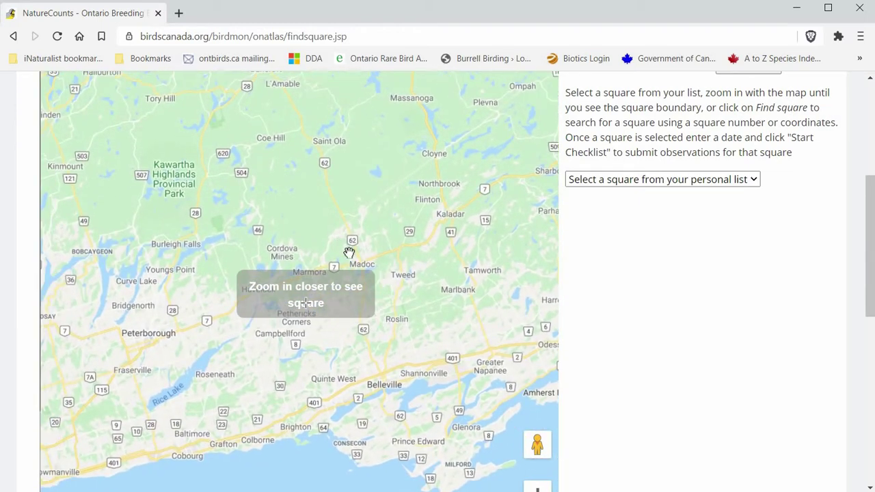
{"action": "scroll", "coordinate": [349, 253], "scroll_direction": "up", "scroll_amount": 2}
{"action": "scroll", "coordinate": [334, 312], "scroll_direction": "up", "scroll_amount": 1}
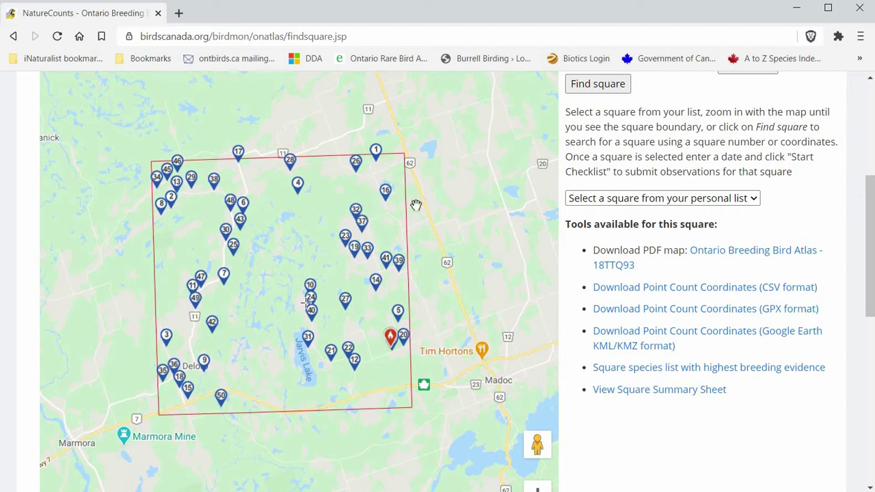
{"action": "scroll", "coordinate": [665, 171], "scroll_direction": "up", "scroll_amount": 1}
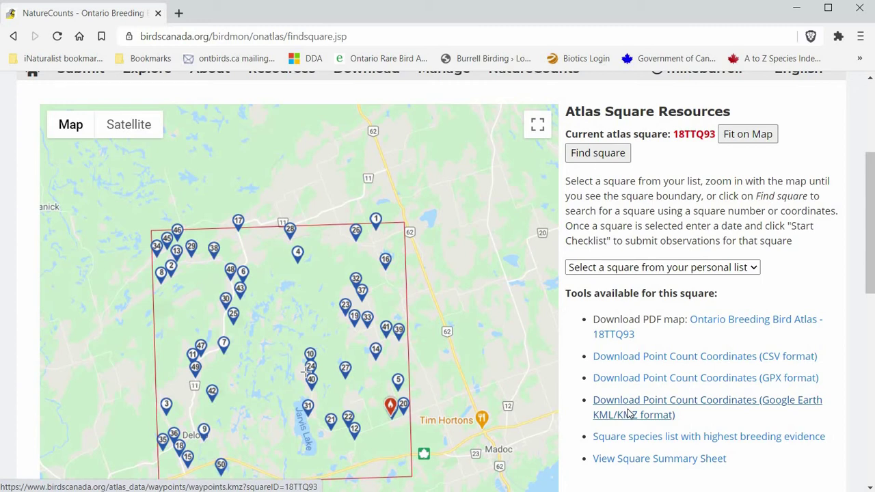
Step: Download the square's point-count coordinates as a KMZ file saved as waypoints (7).kmz
{"action": "left_click", "coordinate": [630, 414]}
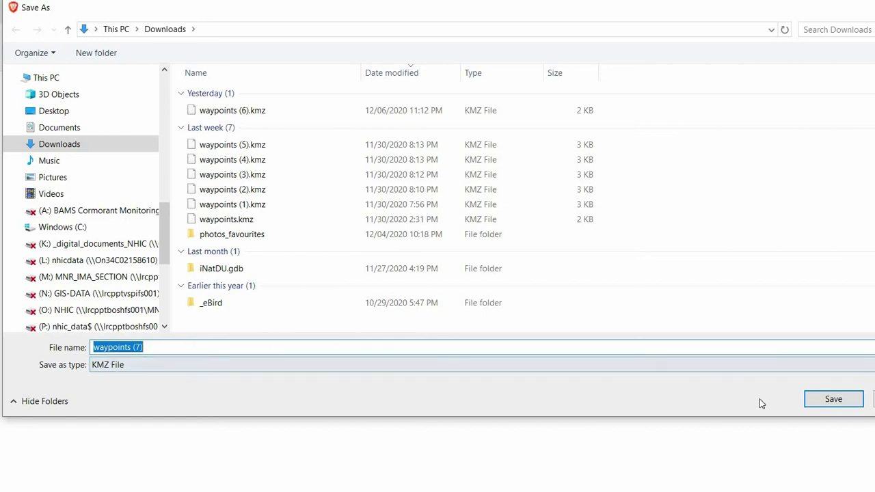
{"action": "left_click", "coordinate": [827, 403]}
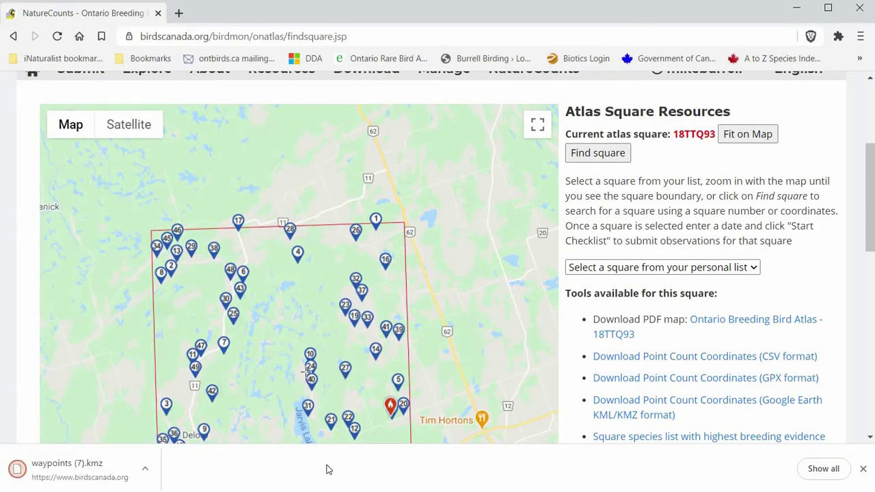
Step: Go to Google Maps in a new browser tab
{"action": "left_click", "coordinate": [179, 13]}
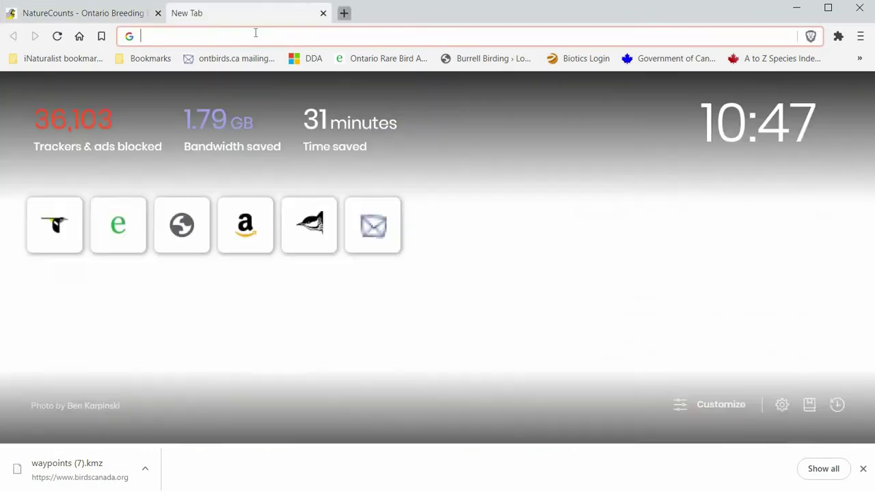
{"action": "type", "text": "maps"}
{"action": "key", "text": "Return"}
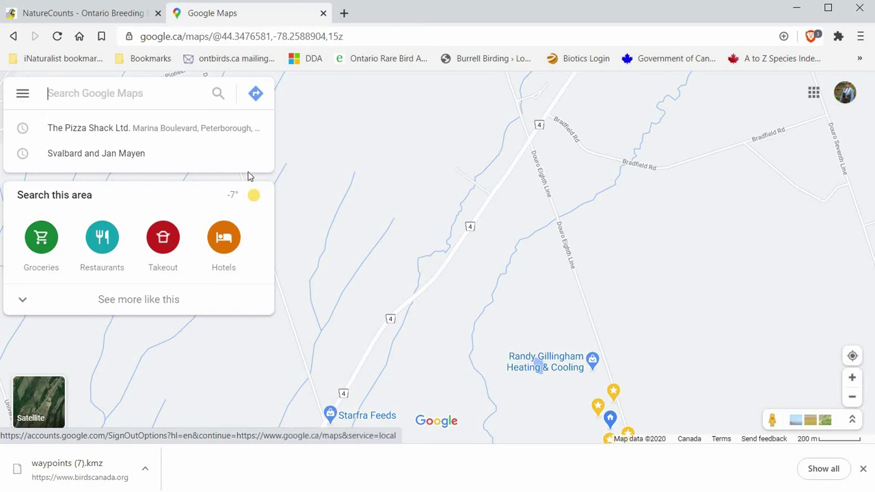
Step: From Your places > Maps, create a new custom map
{"action": "left_click", "coordinate": [23, 99]}
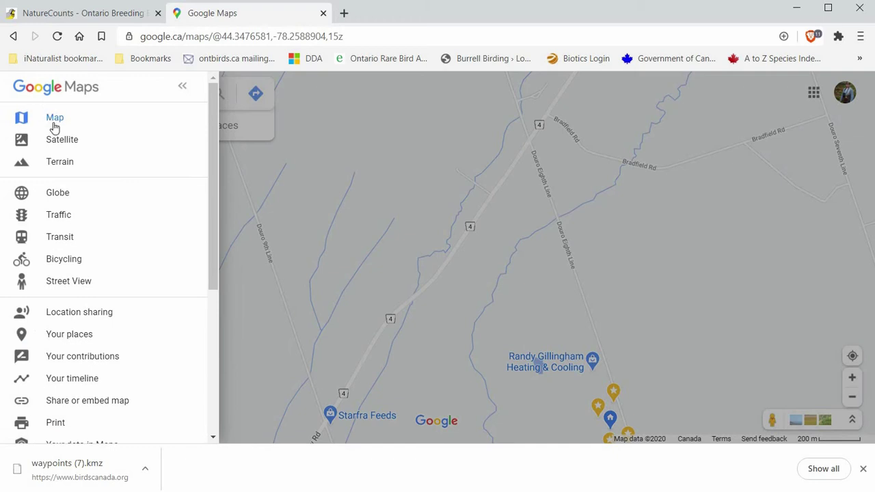
{"action": "left_click", "coordinate": [69, 335]}
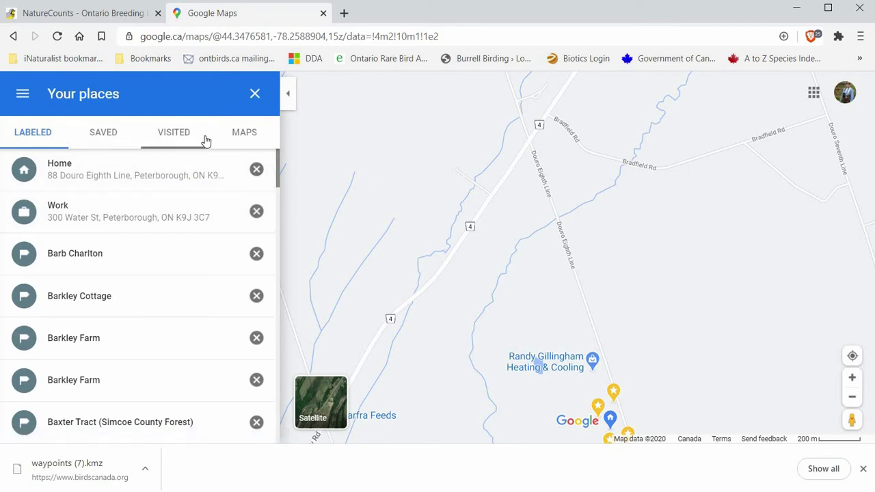
{"action": "left_click", "coordinate": [244, 136]}
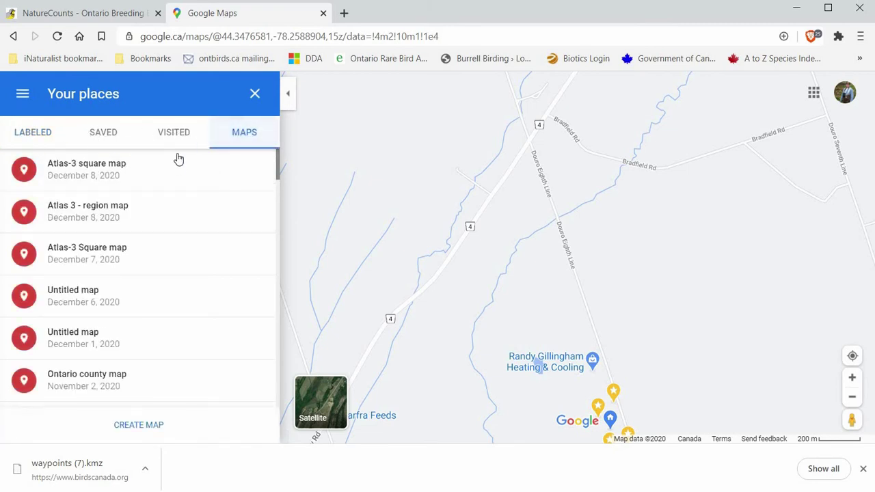
{"action": "left_click", "coordinate": [143, 430]}
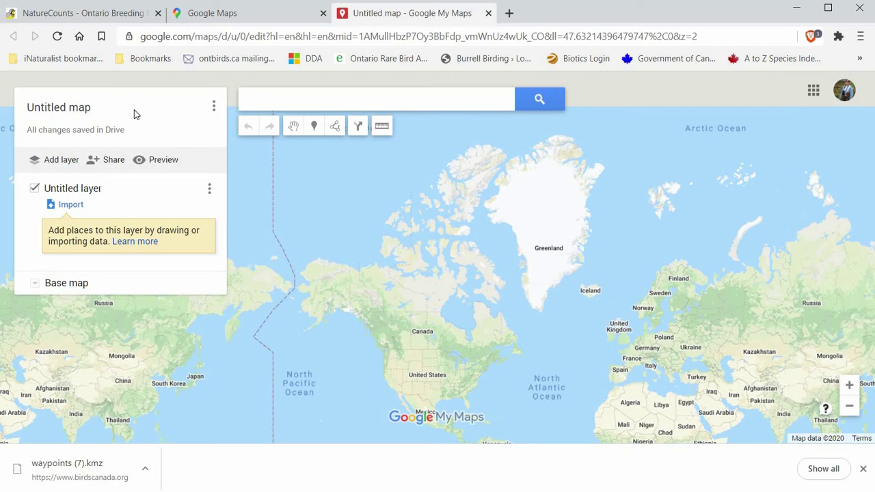
Step: Rename the untitled map to 'Madoc atlas square'
{"action": "left_click", "coordinate": [58, 108]}
{"action": "type", "text": "Madoc atlas square"}
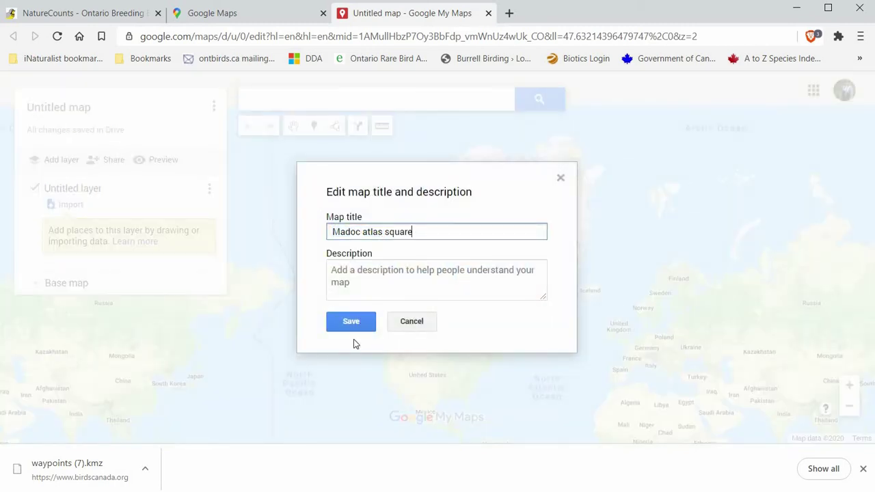
{"action": "left_click", "coordinate": [361, 327]}
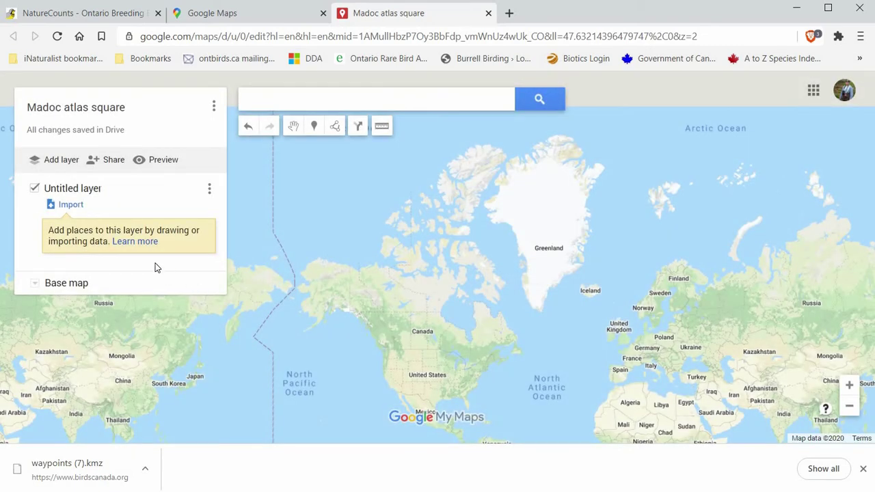
Step: Import waypoints (7).kmz into the layer to add square 18TTQ93 and its point counts
{"action": "left_click", "coordinate": [71, 208]}
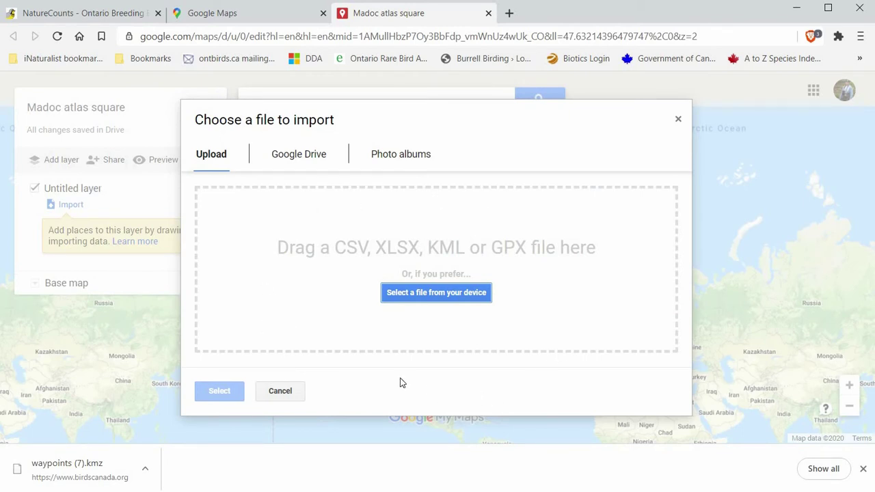
{"action": "left_click", "coordinate": [404, 294]}
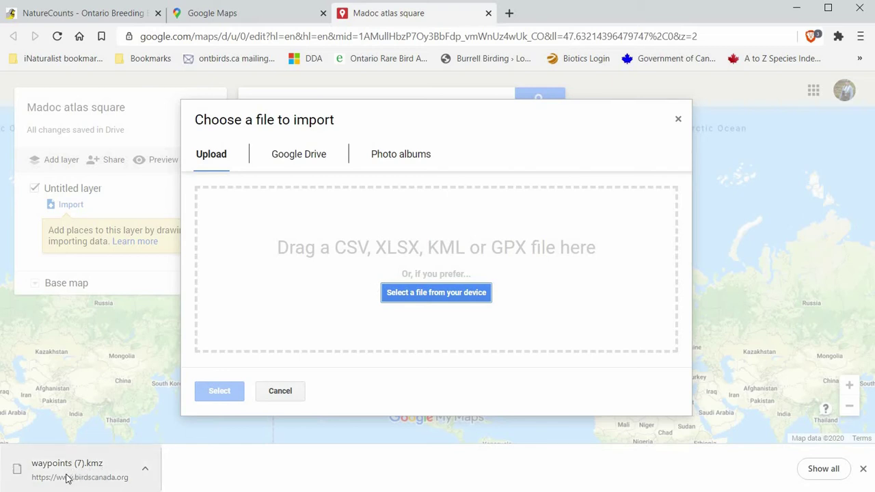
{"action": "left_click_drag", "start_coordinate": [66, 481], "coordinate": [401, 257]}
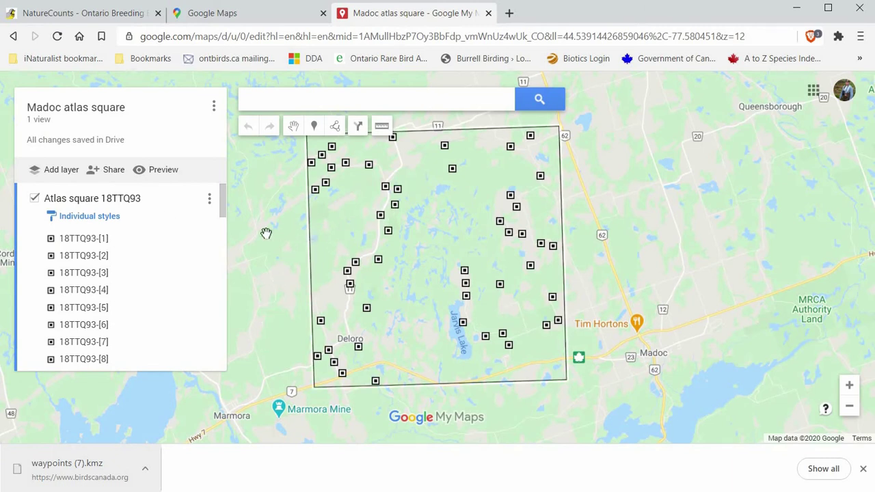
Step: Restyle point 18TTQ93-[1] as an orange pin
{"action": "left_click", "coordinate": [381, 213]}
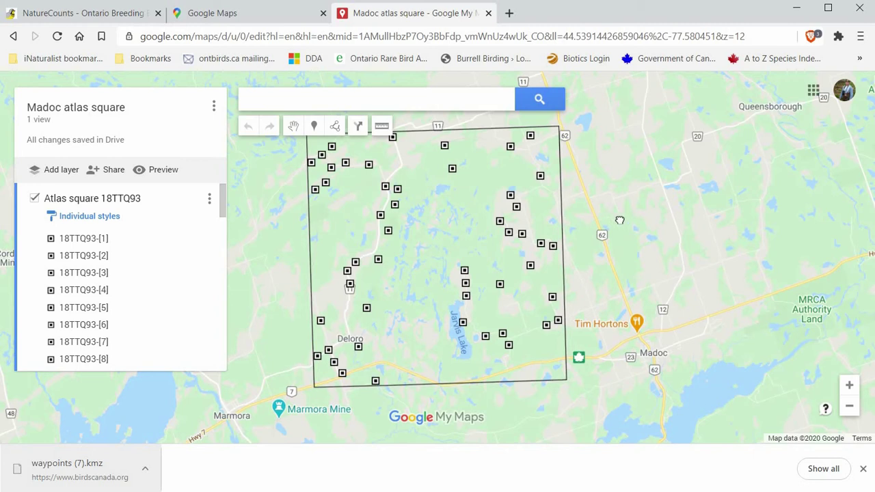
{"action": "left_click_drag", "start_coordinate": [643, 234], "coordinate": [653, 235]}
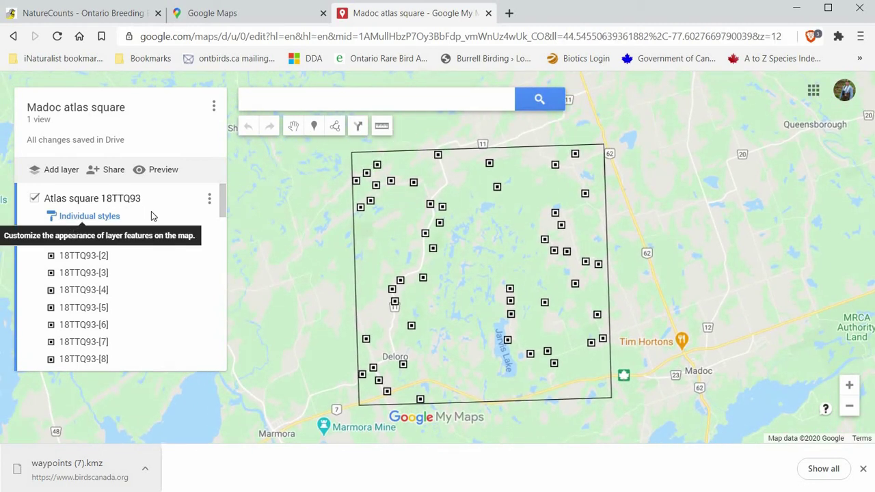
{"action": "scroll", "coordinate": [159, 235], "scroll_direction": "down", "scroll_amount": 2}
{"action": "scroll", "coordinate": [136, 233], "scroll_direction": "up", "scroll_amount": 2}
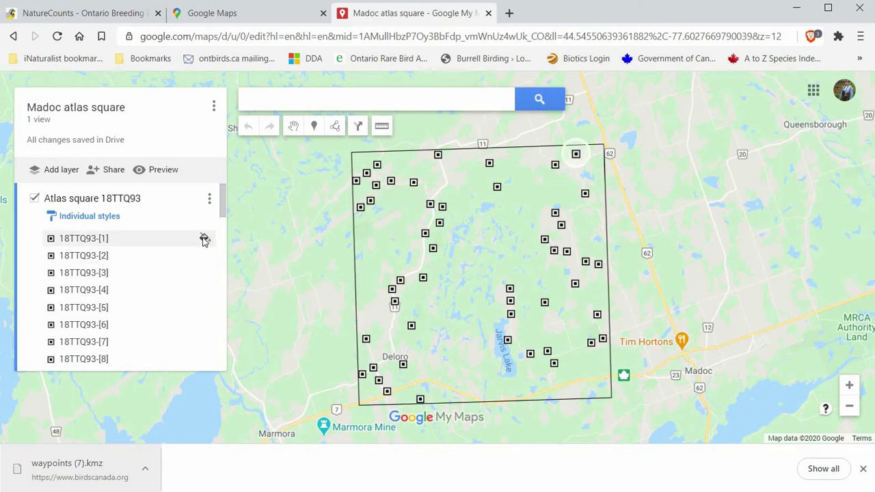
{"action": "left_click", "coordinate": [204, 239]}
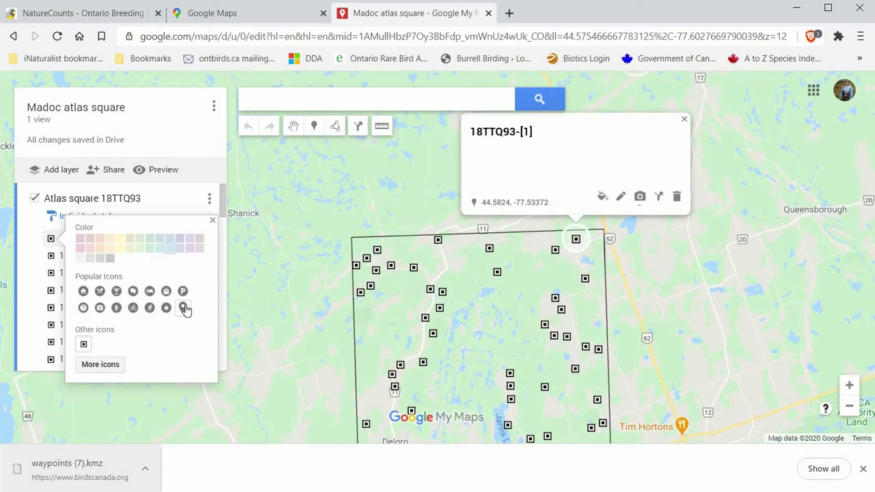
{"action": "left_click", "coordinate": [184, 308]}
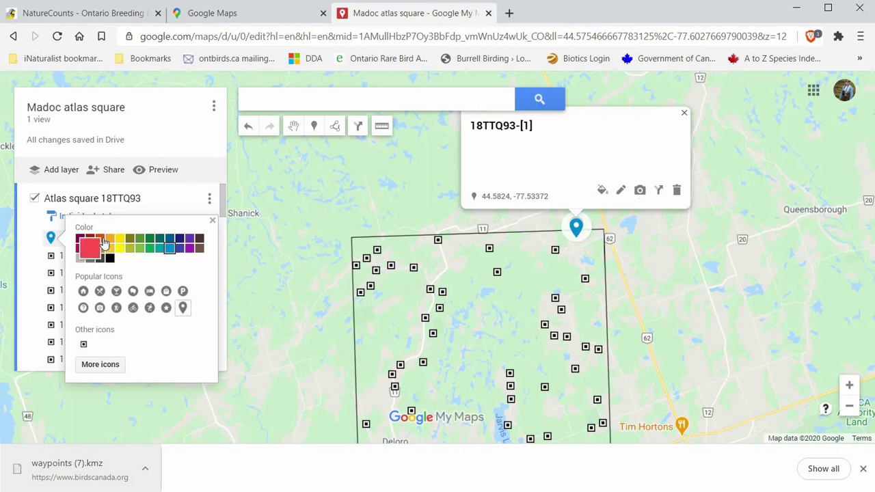
{"action": "left_click", "coordinate": [100, 238]}
{"action": "left_click", "coordinate": [181, 214]}
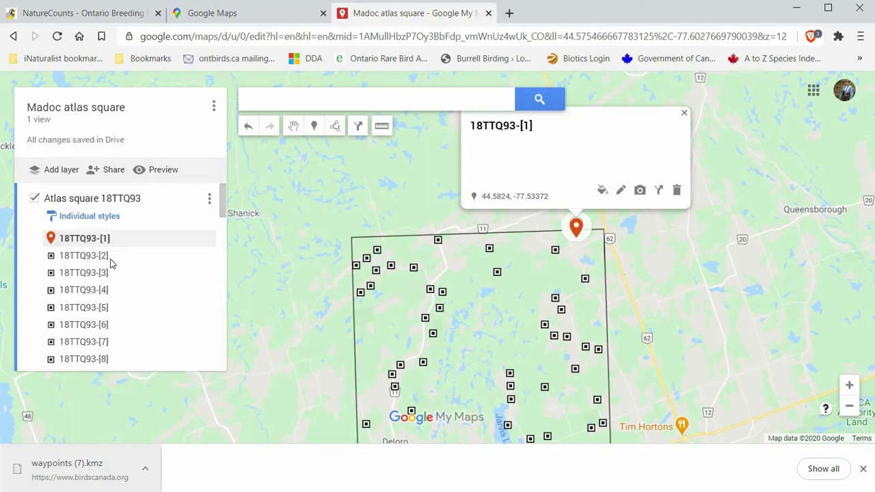
Step: Set the layer's Group places by option to Uniform style
{"action": "left_click", "coordinate": [104, 217]}
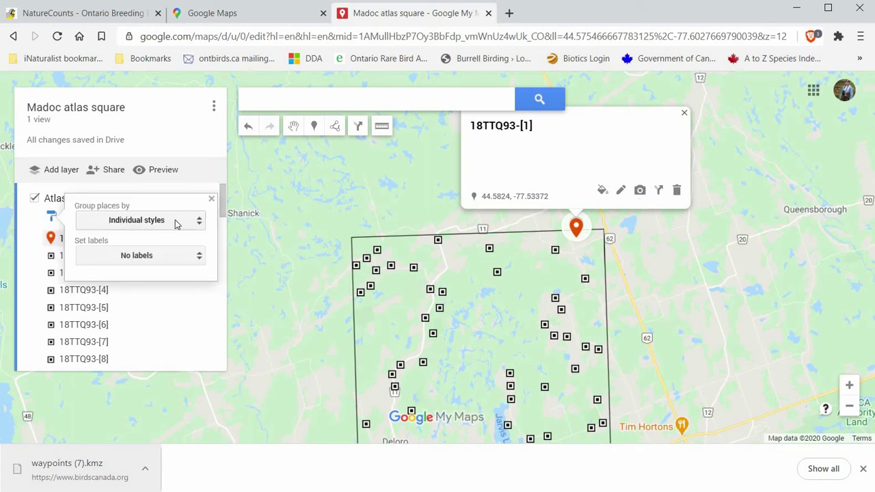
{"action": "left_click", "coordinate": [176, 223]}
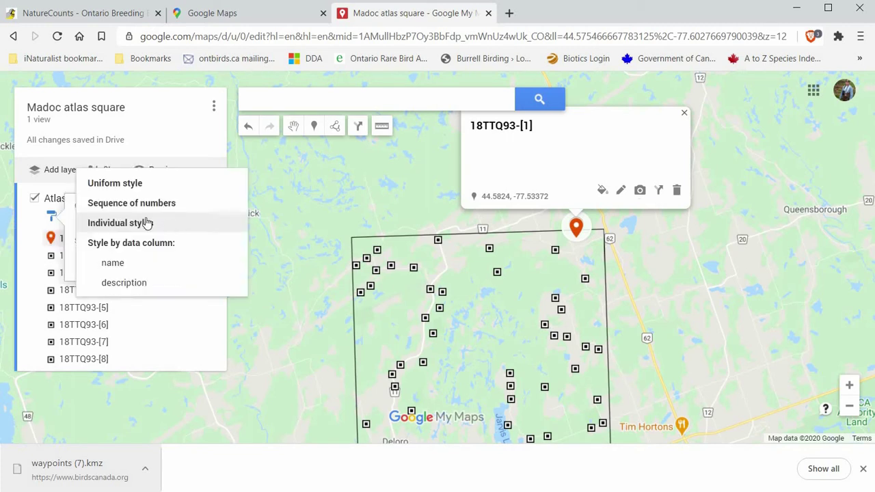
{"action": "left_click", "coordinate": [117, 194]}
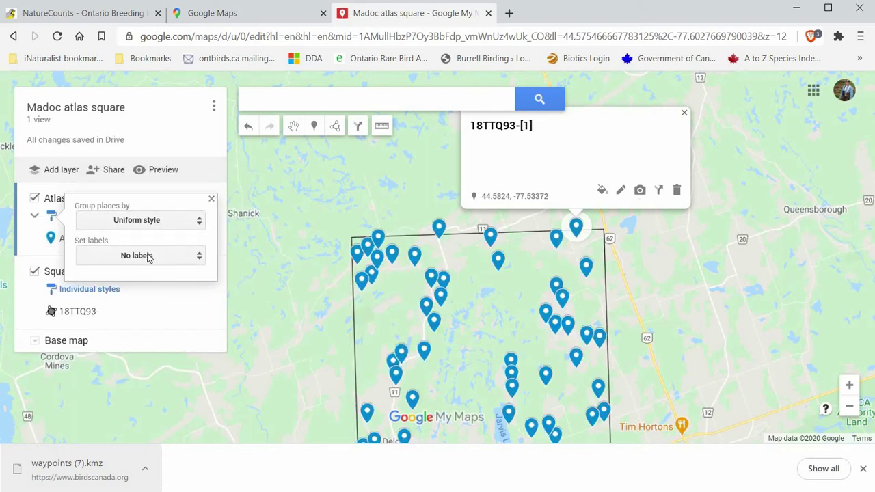
{"action": "left_click", "coordinate": [211, 199]}
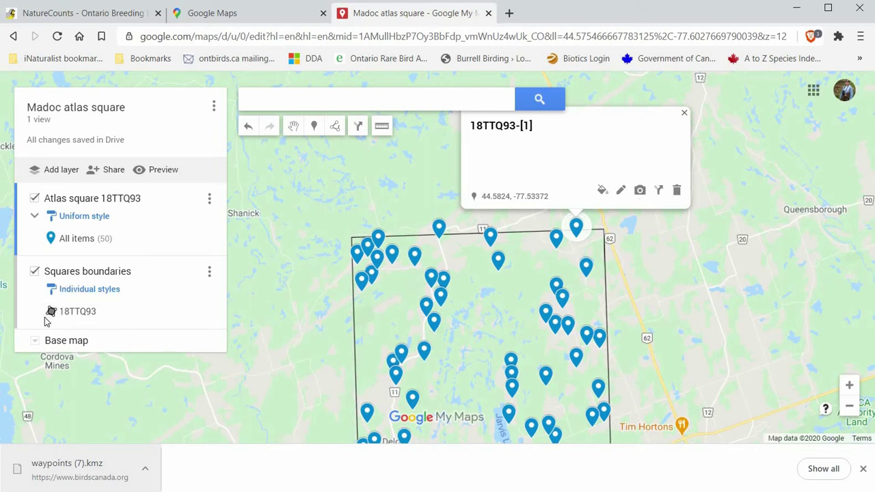
Step: Style the 18TTQ93 square purple, with a thicker border and a translucent fill
{"action": "left_click", "coordinate": [205, 312]}
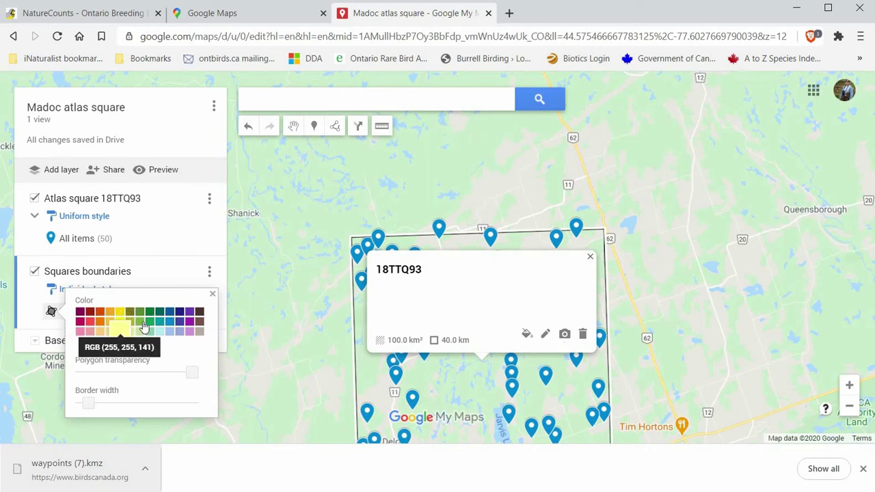
{"action": "left_click", "coordinate": [190, 321]}
{"action": "mouse_move", "coordinate": [88, 403]}
{"action": "left_mouse_down"}
{"action": "mouse_move", "coordinate": [158, 407]}
{"action": "mouse_move", "coordinate": [91, 403]}
{"action": "left_mouse_up"}
{"action": "left_click_drag", "start_coordinate": [192, 373], "coordinate": [218, 369]}
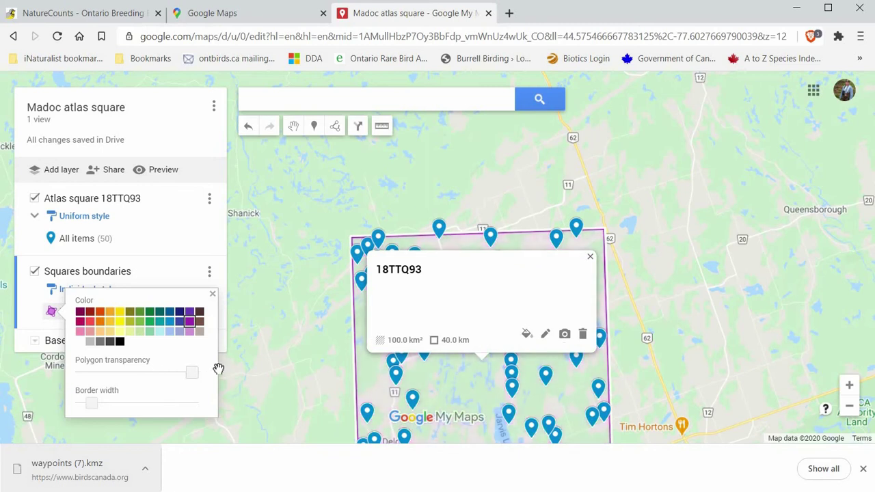
{"action": "left_click", "coordinate": [172, 378]}
{"action": "left_click", "coordinate": [179, 378]}
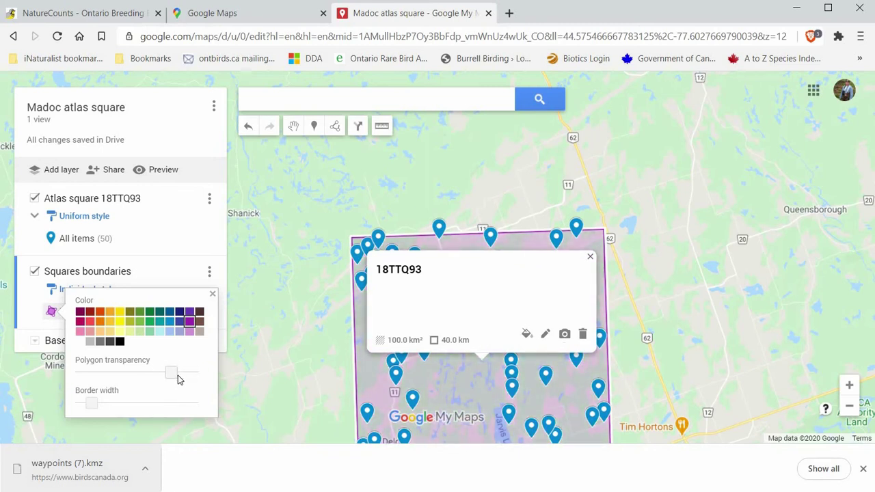
{"action": "left_click", "coordinate": [212, 296]}
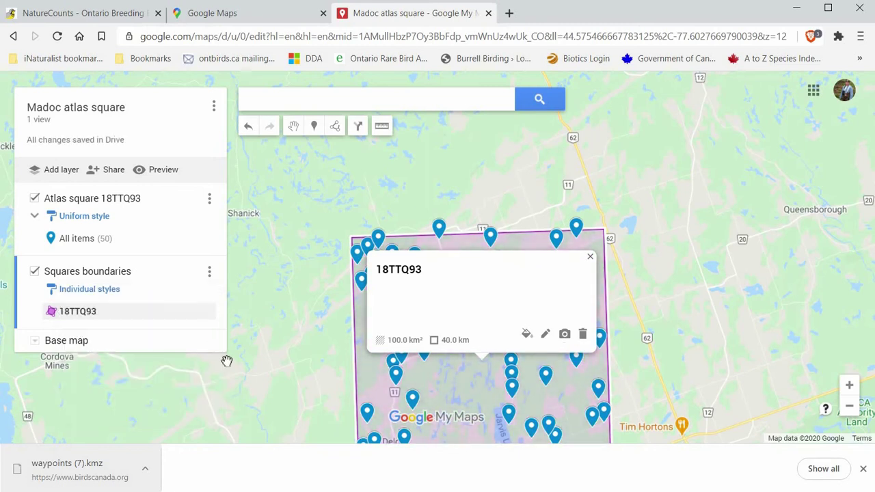
{"action": "left_click", "coordinate": [590, 257]}
{"action": "left_click", "coordinate": [77, 340]}
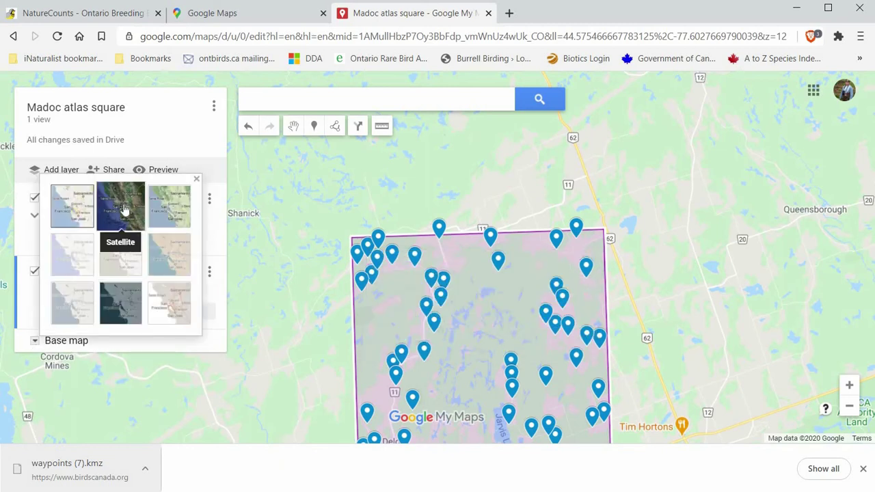
Step: Switch the base map to Satellite and frame the atlas square in view
{"action": "left_click", "coordinate": [124, 209]}
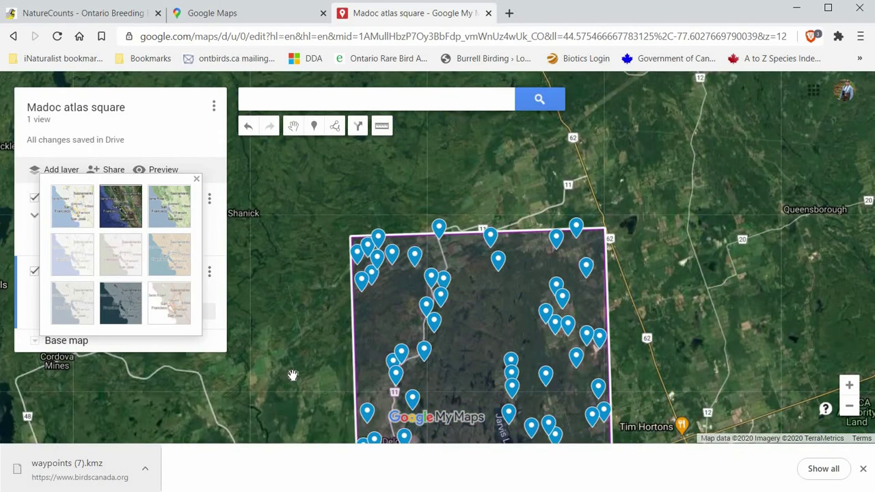
{"action": "left_click", "coordinate": [293, 375]}
{"action": "left_click_drag", "start_coordinate": [292, 375], "coordinate": [301, 274]}
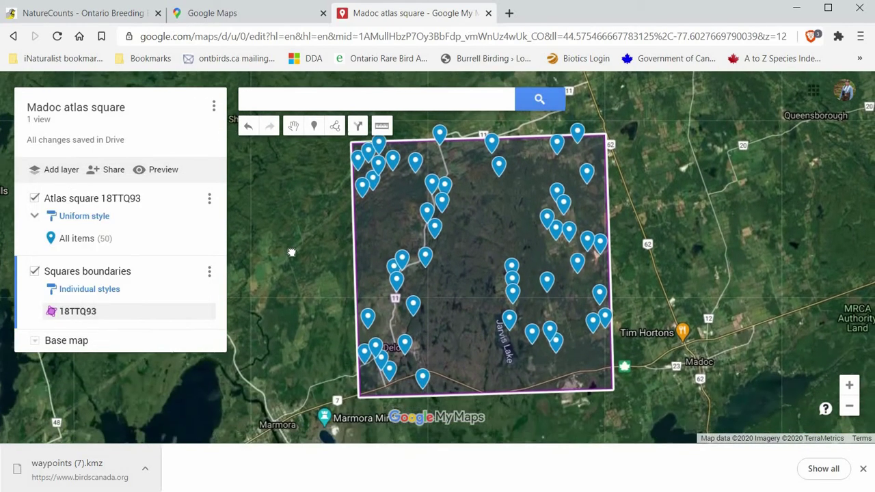
{"action": "scroll", "coordinate": [524, 360], "scroll_direction": "up", "scroll_amount": 2}
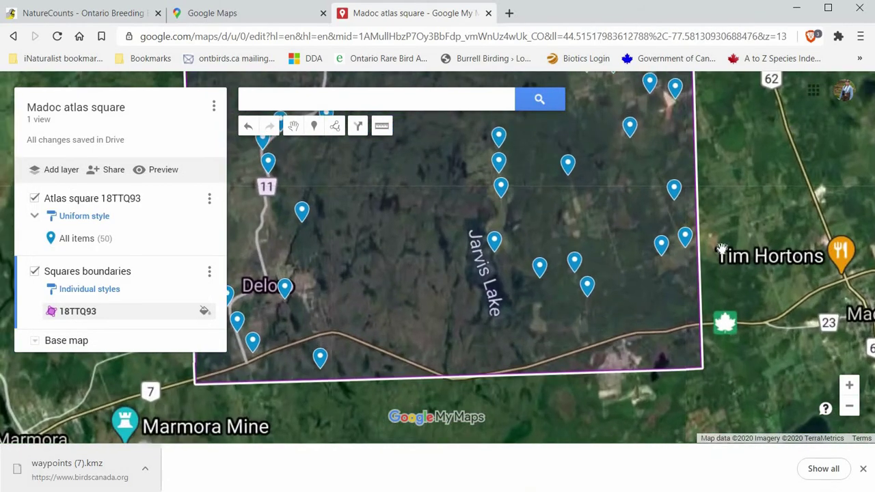
{"action": "left_click_drag", "start_coordinate": [774, 241], "coordinate": [802, 276]}
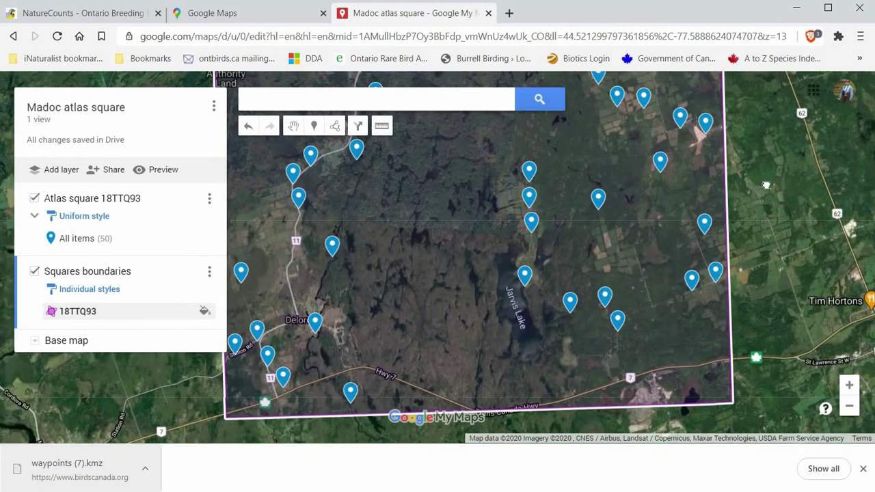
{"action": "left_click_drag", "start_coordinate": [651, 174], "coordinate": [676, 195]}
{"action": "scroll", "coordinate": [676, 194], "scroll_direction": "down", "scroll_amount": 2}
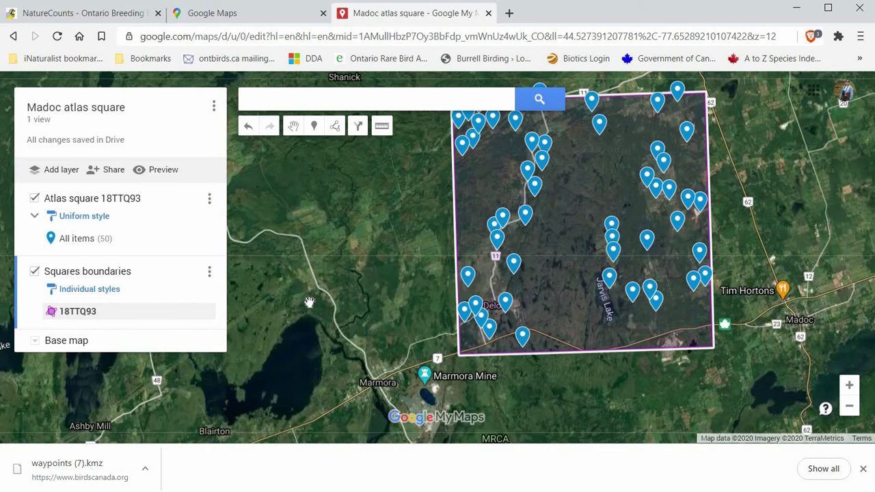
{"action": "left_click_drag", "start_coordinate": [388, 247], "coordinate": [325, 281]}
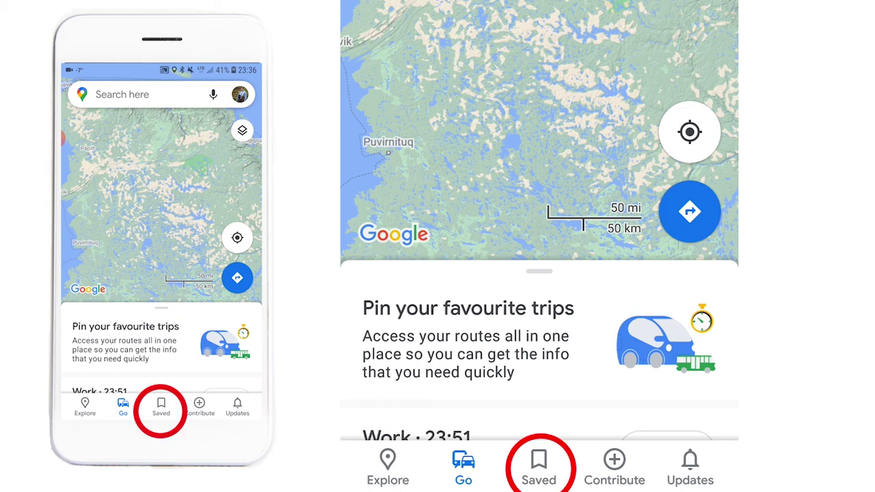
Step: On the phone, open the Atlas-3 Square map from Saved > Your lists > Maps
{"action": "left_click", "coordinate": [160, 409]}
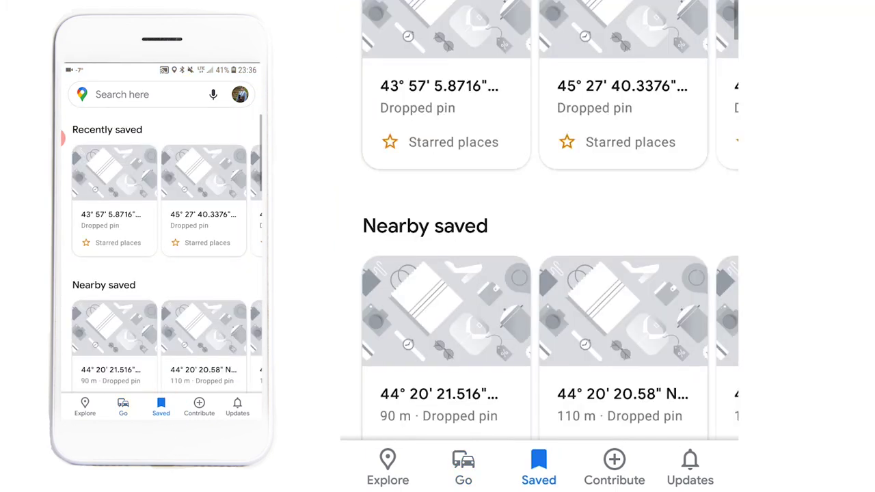
{"action": "scroll", "coordinate": [162, 259], "scroll_direction": "down", "scroll_amount": 10}
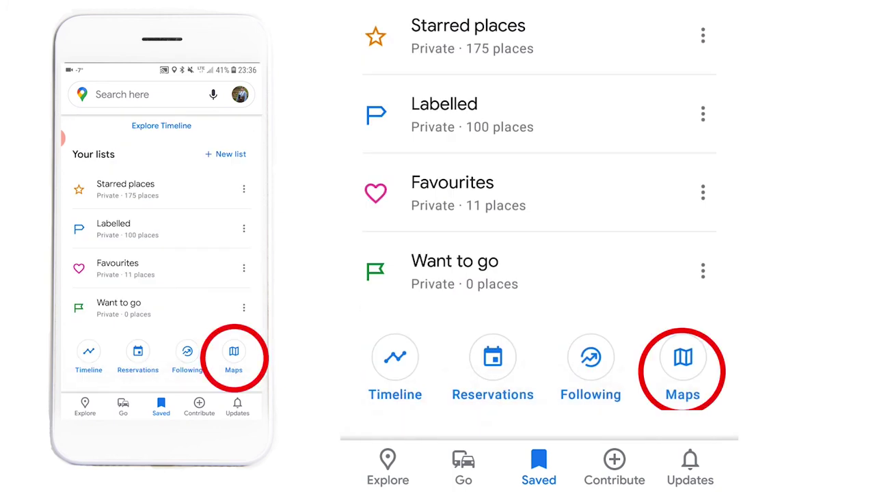
{"action": "left_click", "coordinate": [233, 354]}
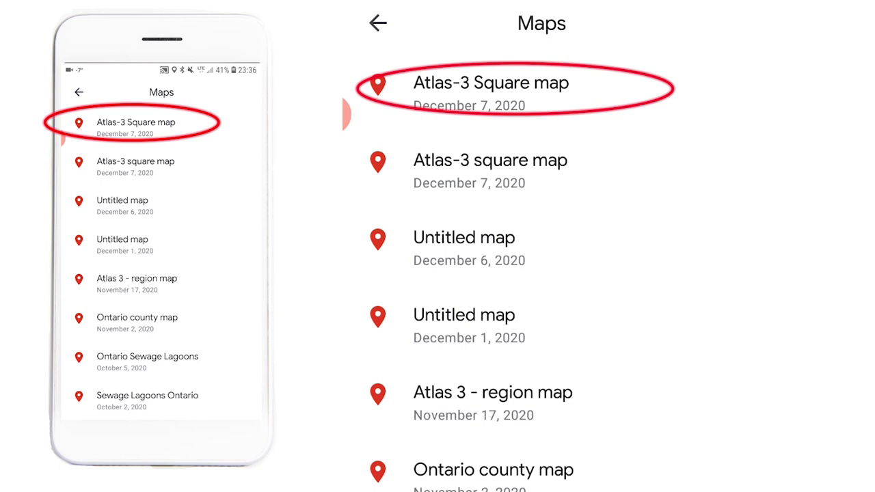
{"action": "left_click", "coordinate": [63, 136]}
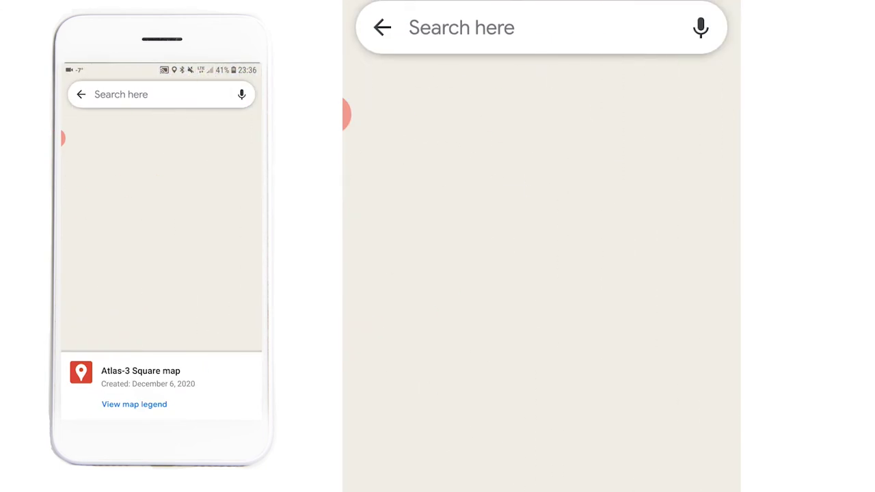